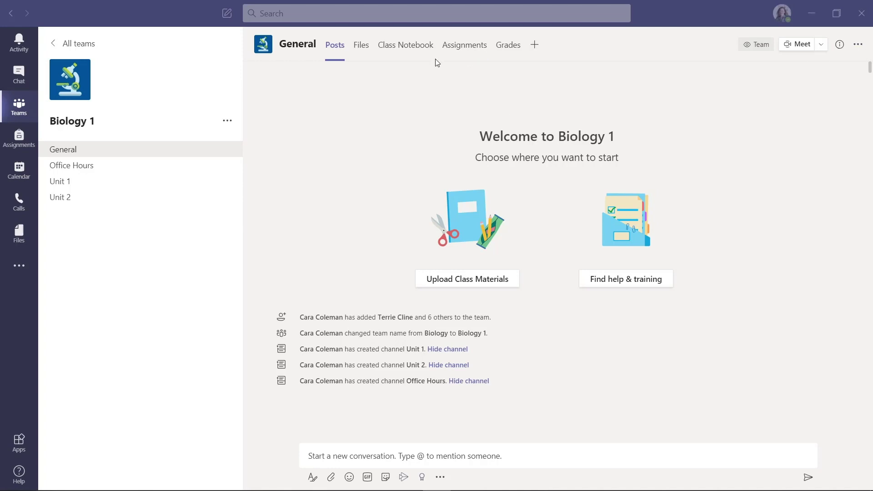
# Open the Assignments tab of the Biology 1 General channel
pyautogui.click(472, 48)
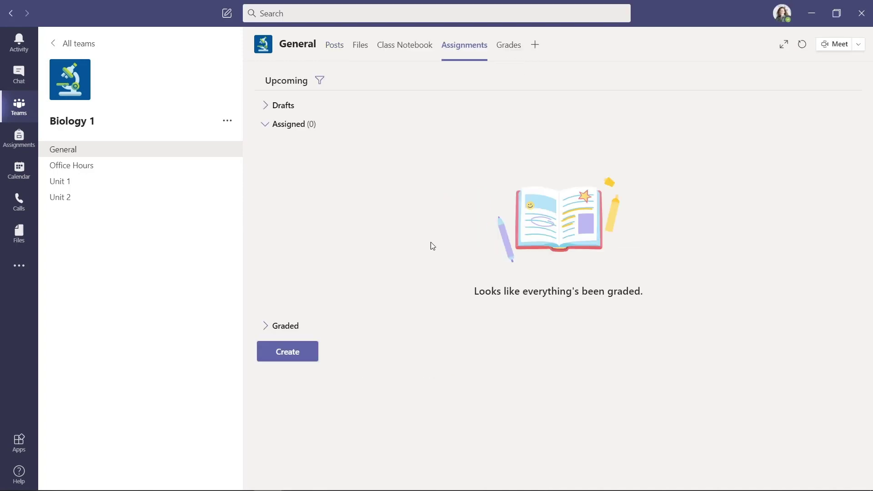
# Create a Science Project assignment draft due Aug 16, 2020, with an instructions docx
pyautogui.click(300, 352)
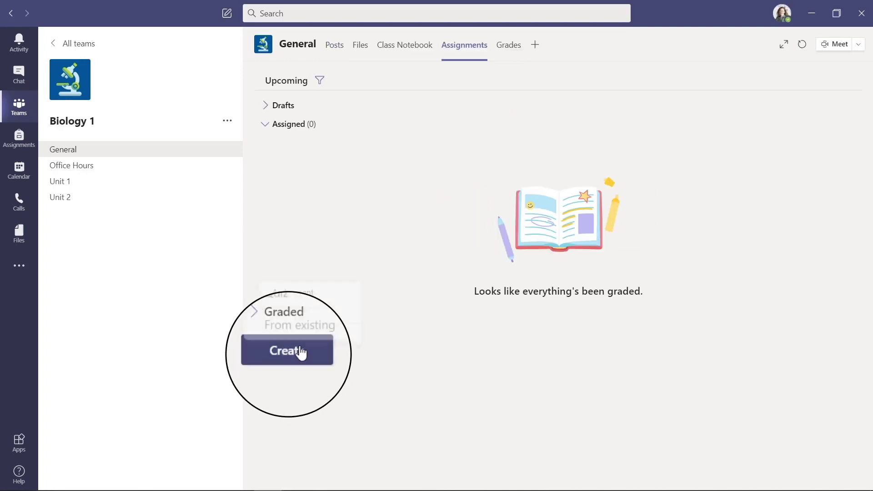
pyautogui.click(347, 296)
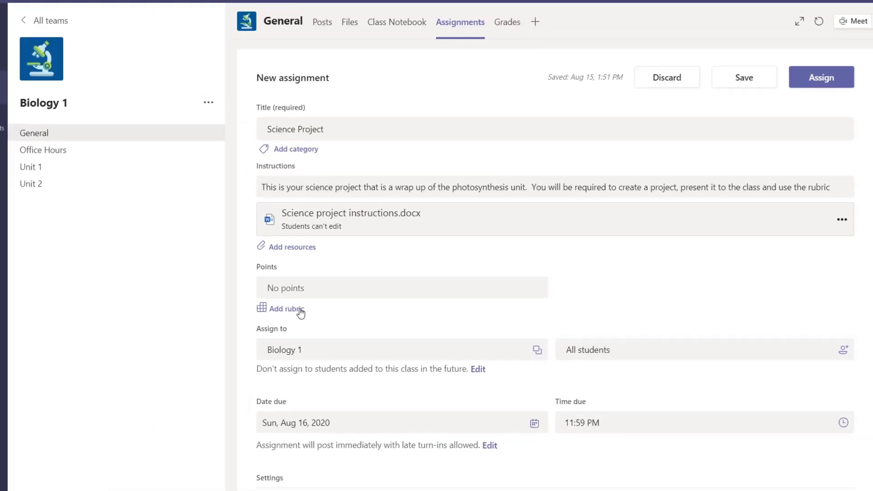
pyautogui.click(207, 267)
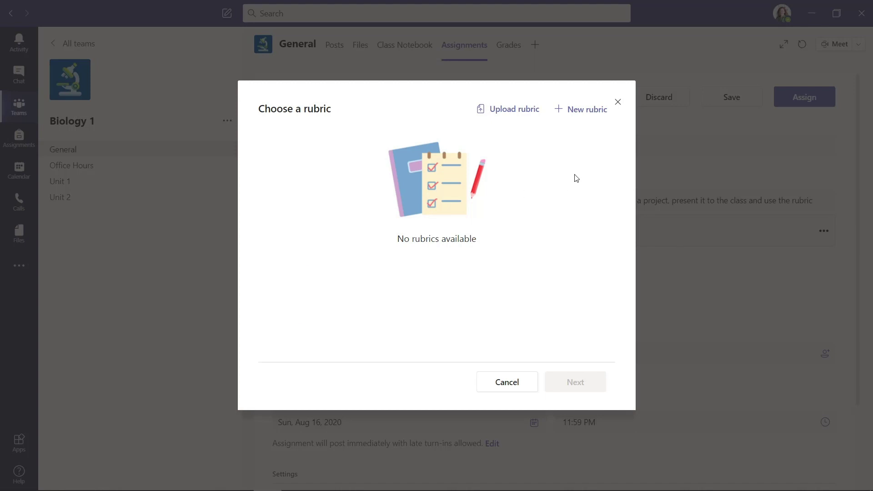
# Start a new rubric titled 'Science Project' with the description 'I will be using the rubric below for the assessment of your project'
pyautogui.click(594, 114)
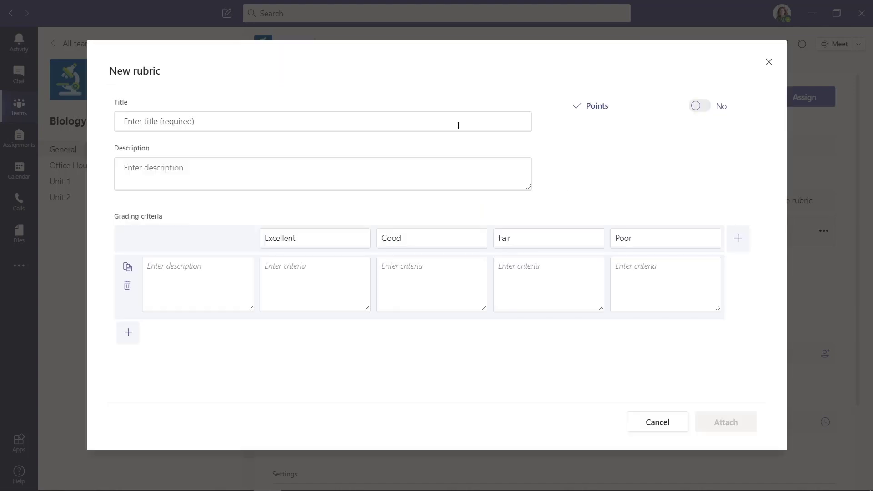
pyautogui.click(458, 125)
pyautogui.write('Science')
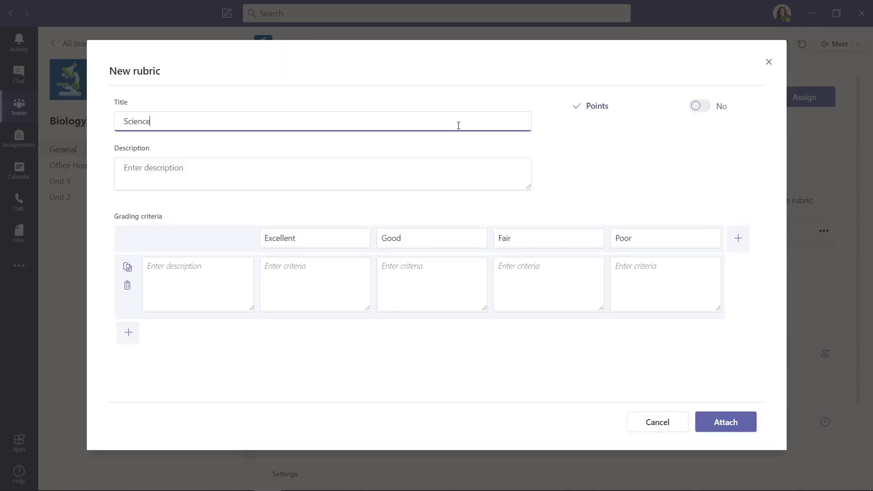
pyautogui.write(' Project')
pyautogui.click(345, 171)
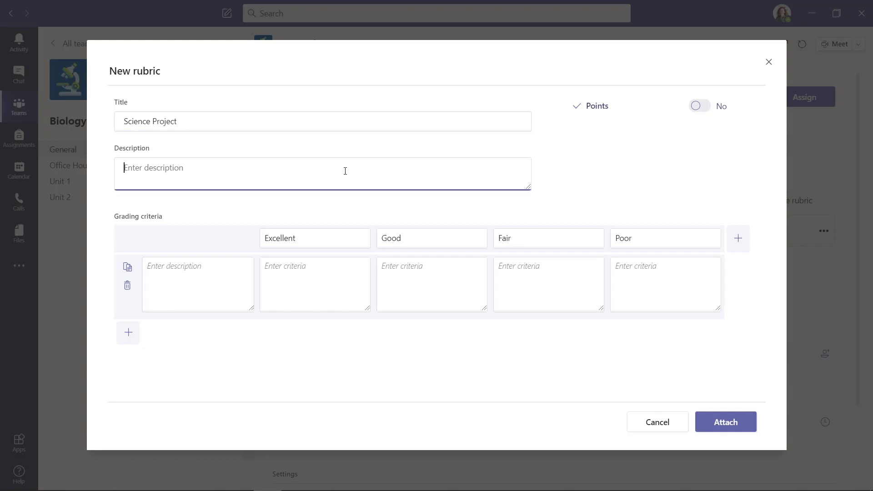
pyautogui.write('I will be using the rubric below for the assessment of your project')
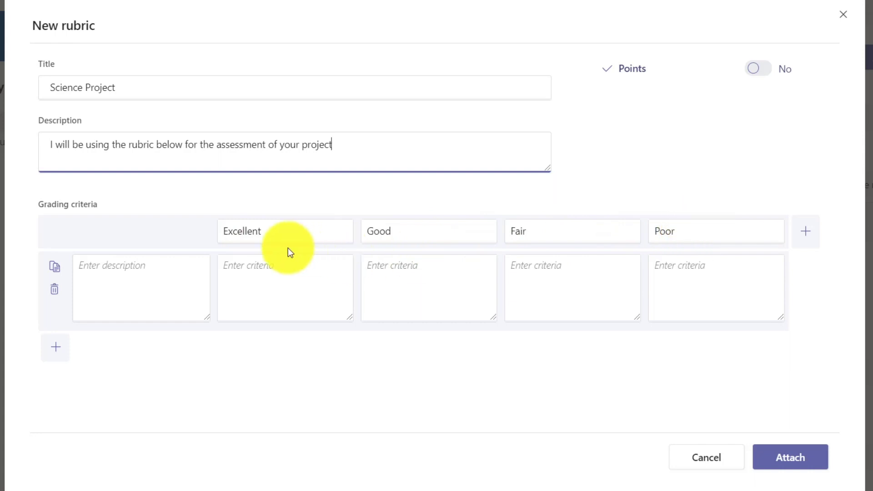
# Turn on rubric points (4, 3, 2, 1) and add criteria rows to make four at 25% each
pyautogui.click(768, 72)
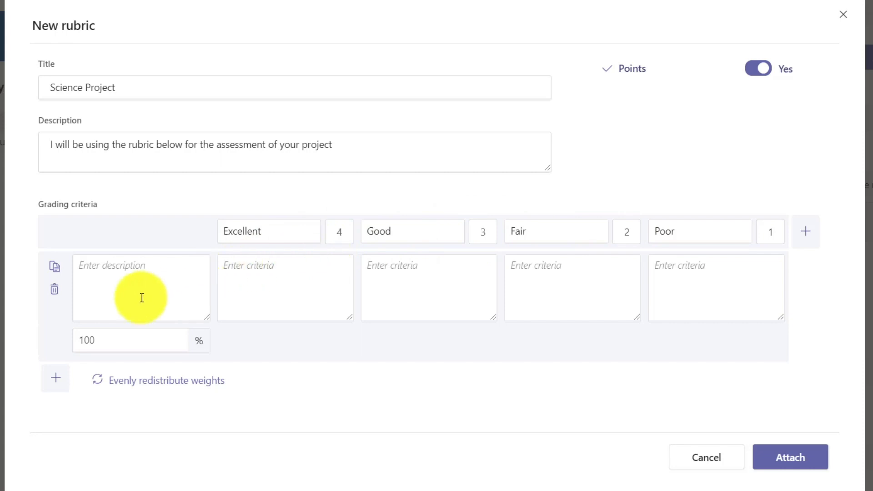
pyautogui.click(58, 380)
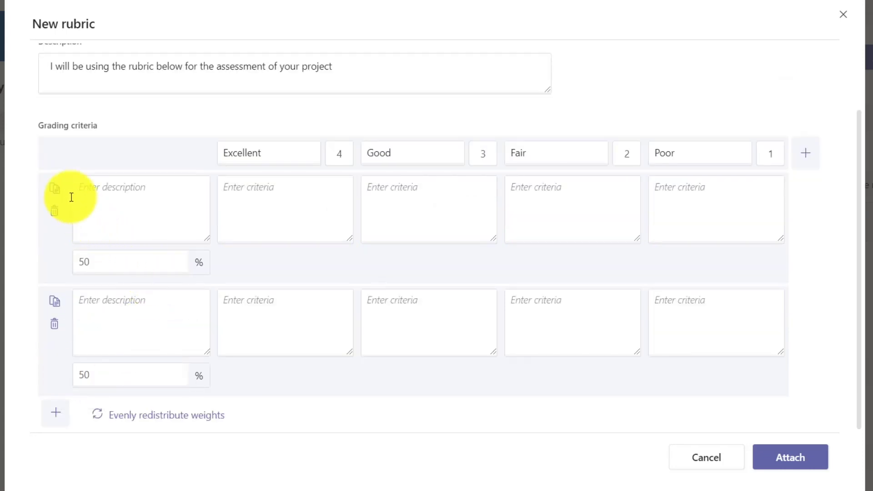
pyautogui.click(57, 412)
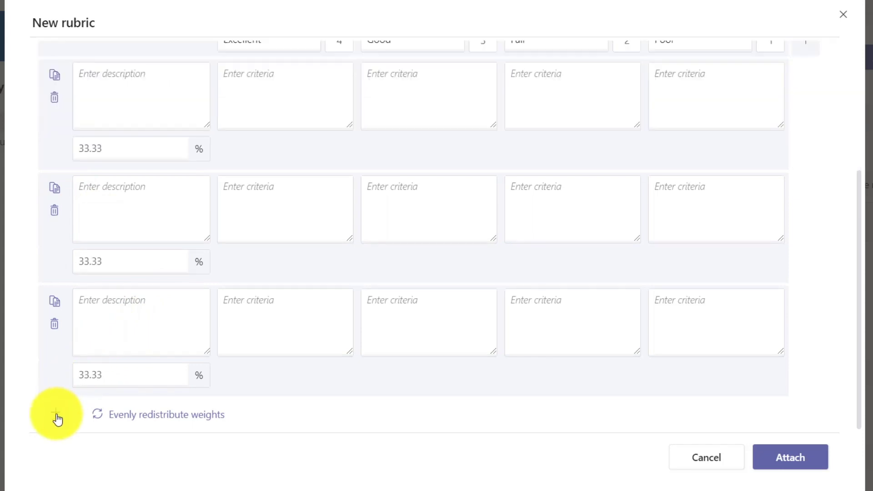
pyautogui.scroll(5, 105, 272)
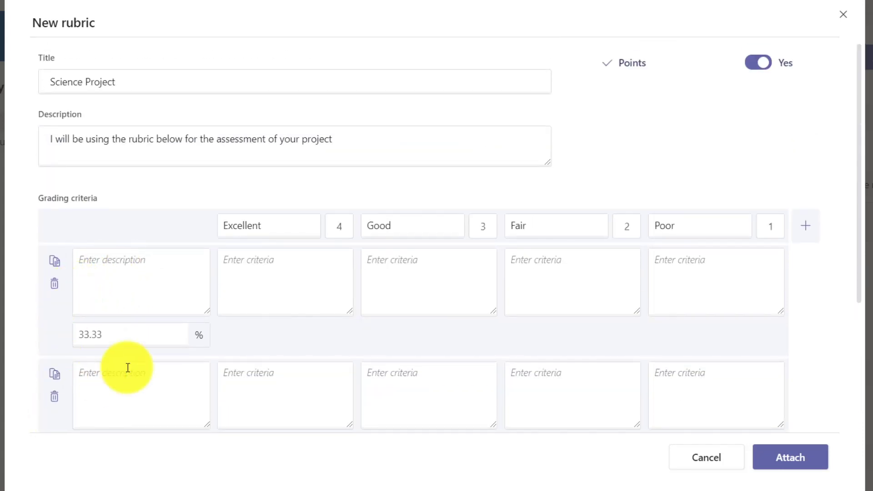
pyautogui.click(59, 380)
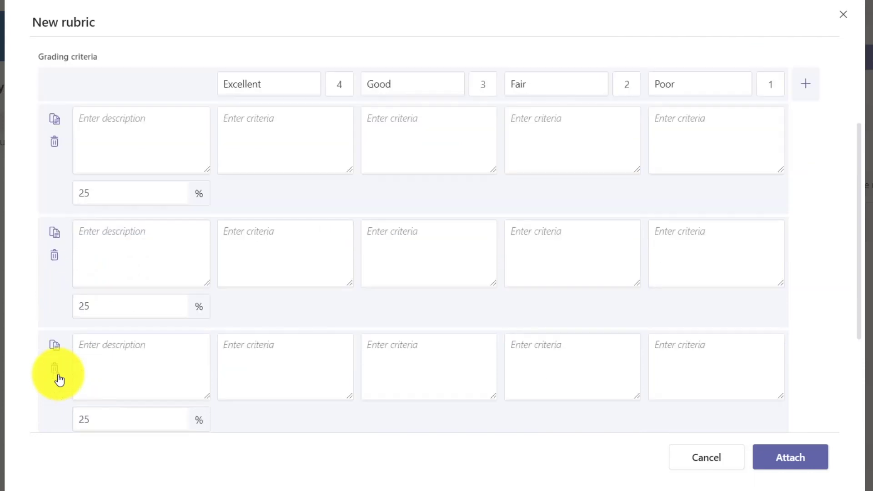
pyautogui.scroll(3, 238, 323)
# Scroll through the rubric to review the four criteria and their level descriptions
pyautogui.scroll(1, 238, 323)
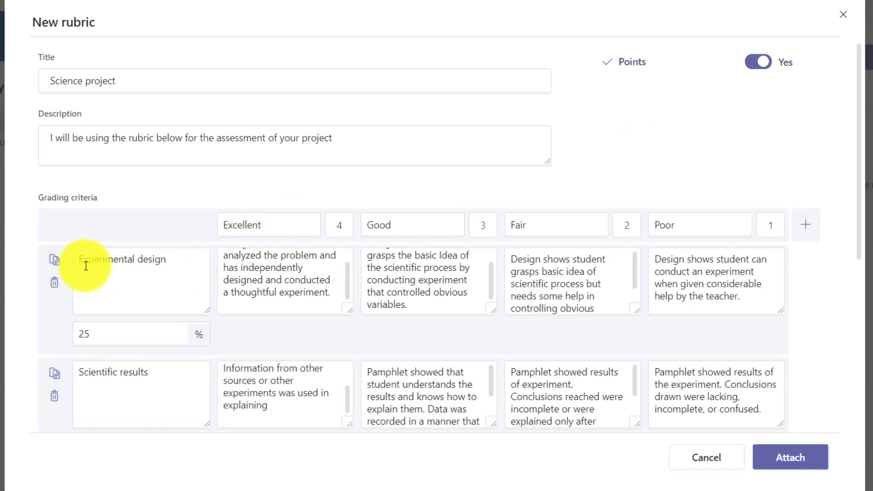
pyautogui.scroll(-3, 86, 266)
pyautogui.scroll(-4, 86, 266)
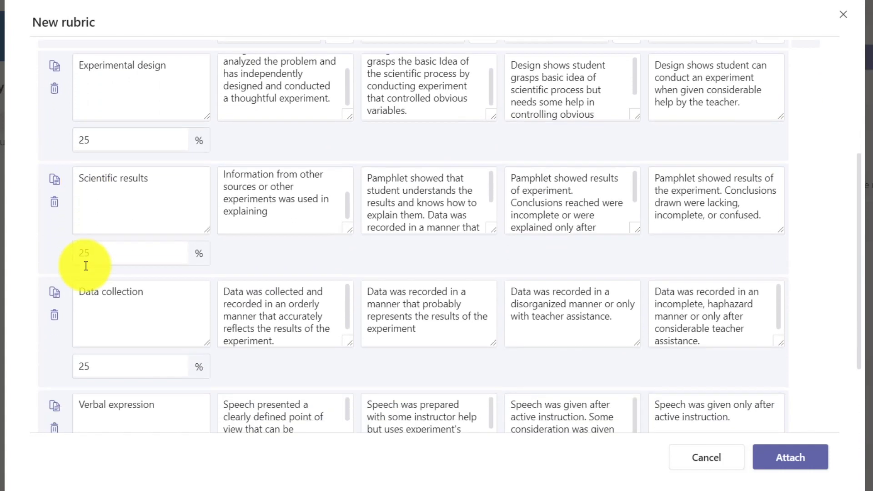
pyautogui.scroll(7, 153, 295)
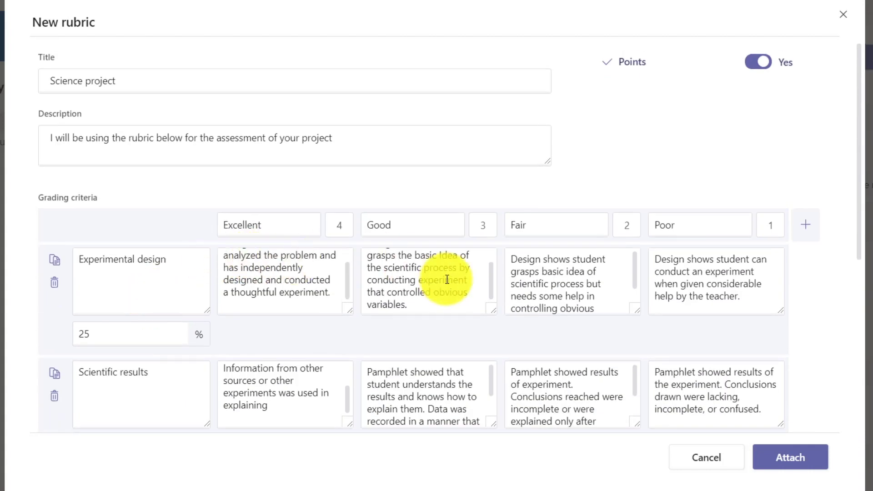
pyautogui.scroll(-1, 529, 307)
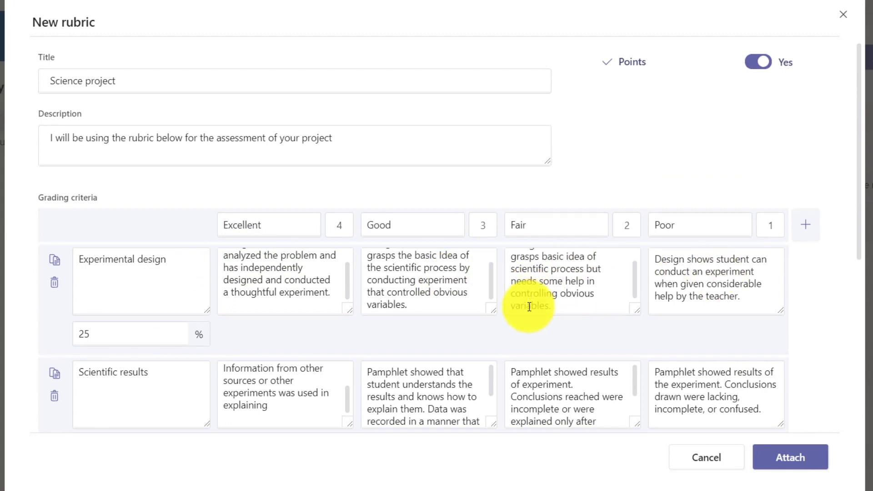
pyautogui.scroll(-2, 640, 140)
pyautogui.scroll(-3, 640, 140)
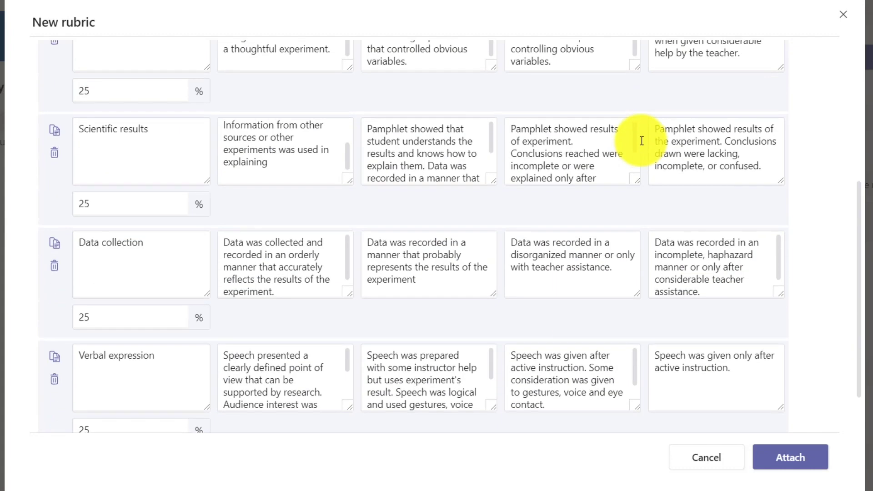
pyautogui.scroll(5, 569, 150)
# Set Experimental design weight to 40% and Scientific results to 10%, then edit Data collection
pyautogui.click(125, 336)
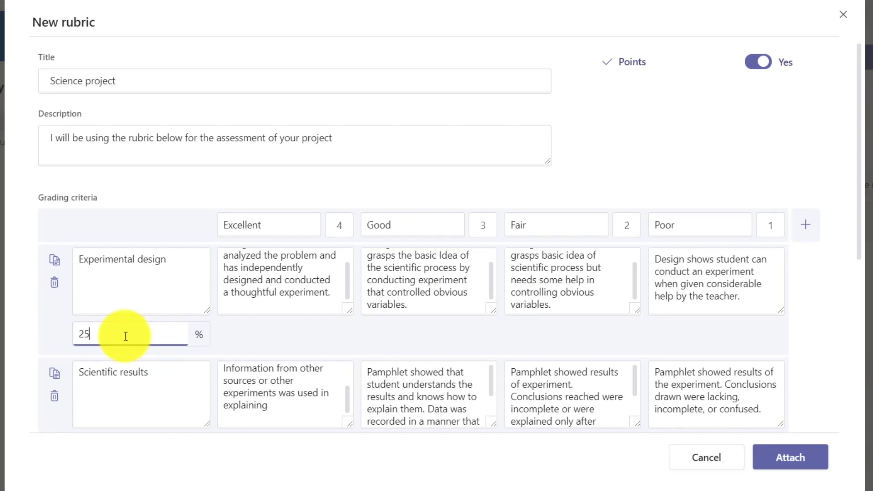
pyautogui.write('40')
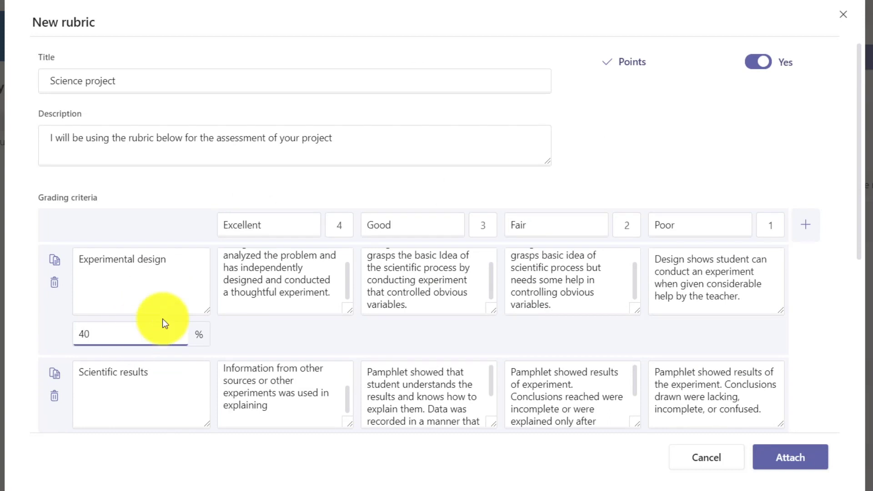
pyautogui.scroll(-3, 162, 318)
pyautogui.click(131, 289)
pyautogui.press('BackSpace')
pyautogui.press('BackSpace')
pyautogui.write('10')
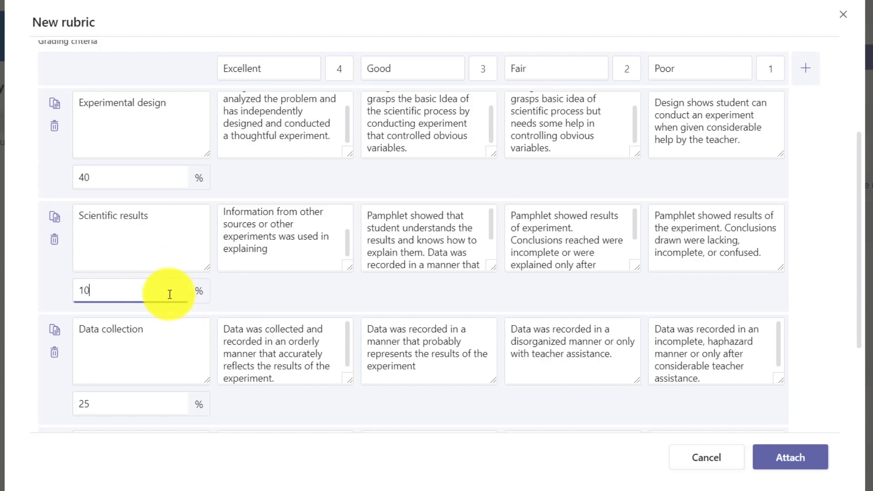
pyautogui.scroll(-3, 169, 293)
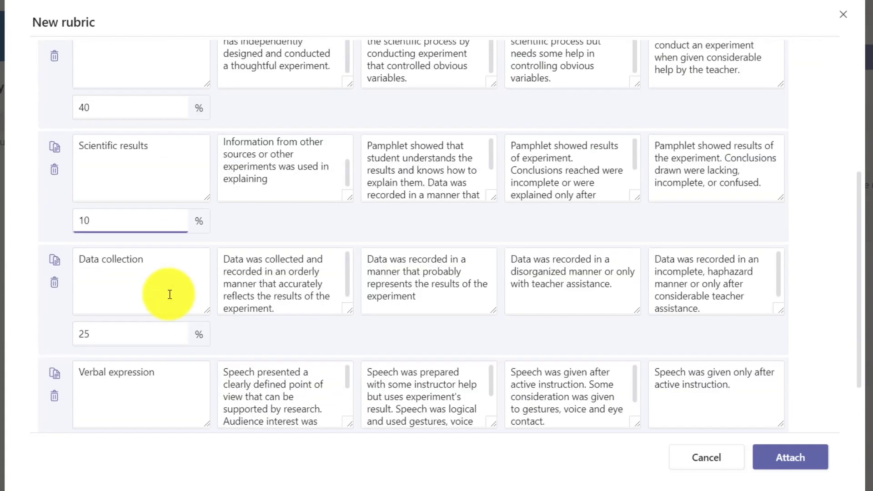
pyautogui.click(115, 261)
pyautogui.write('15')
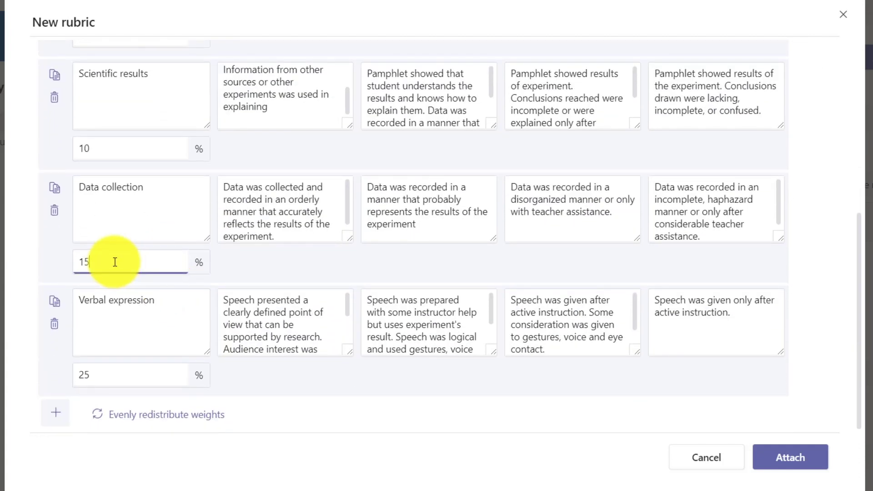
# Correct the Data collection weight so weights total 100%, and attach the rubric
pyautogui.click(783, 457)
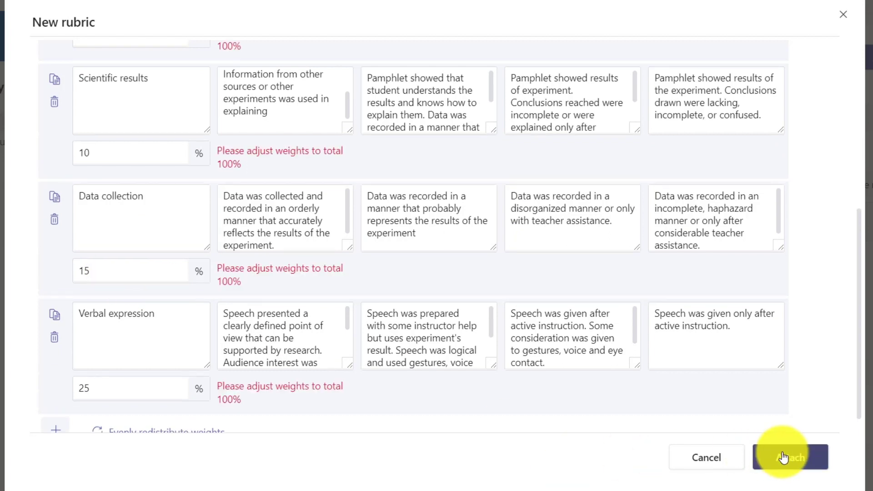
pyautogui.click(147, 270)
pyautogui.press('BackSpace')
pyautogui.write('2')
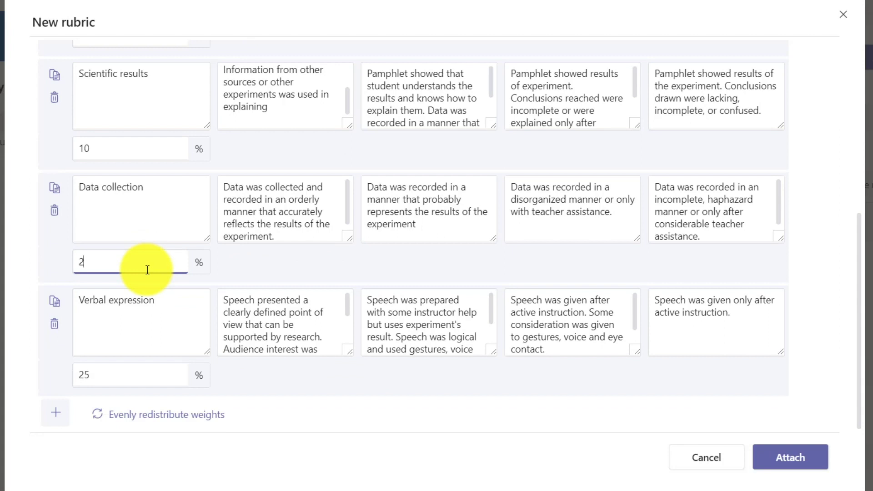
pyautogui.scroll(5, 383, 418)
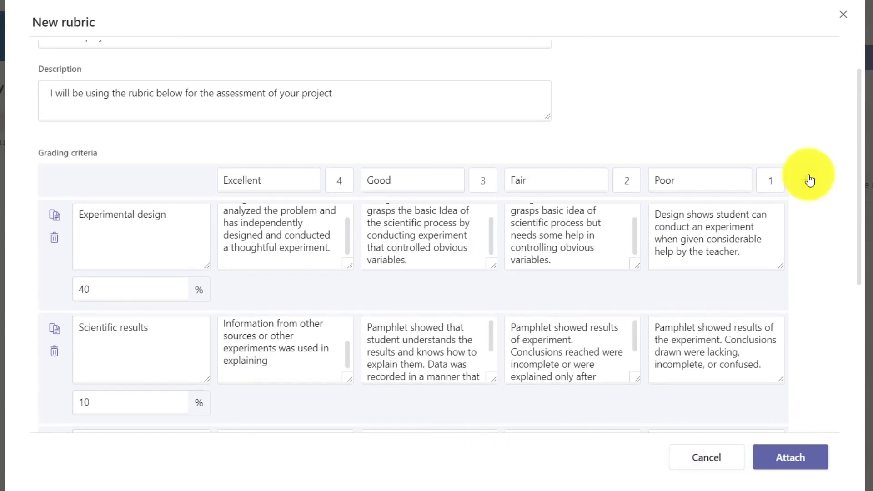
pyautogui.scroll(2, 799, 122)
pyautogui.click(779, 451)
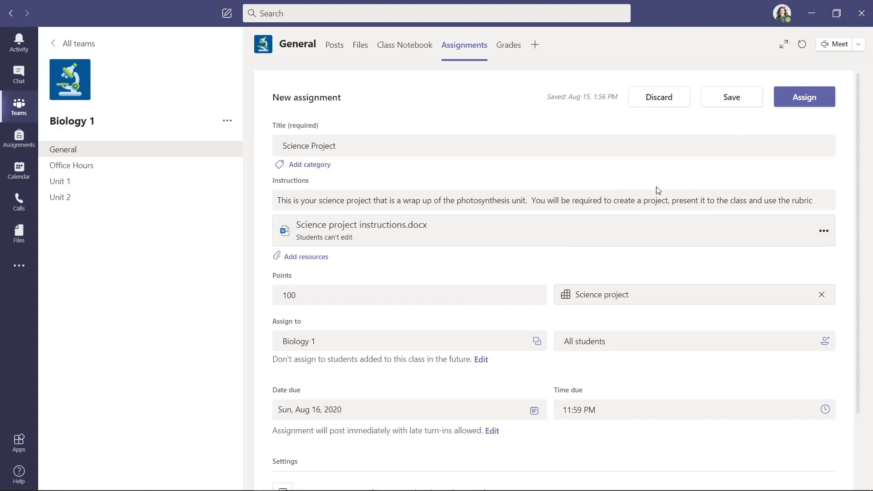
# Move the due date to August 17 and assign the Science Project to Biology 1
pyautogui.click(535, 411)
pyautogui.click(304, 328)
pyautogui.click(810, 99)
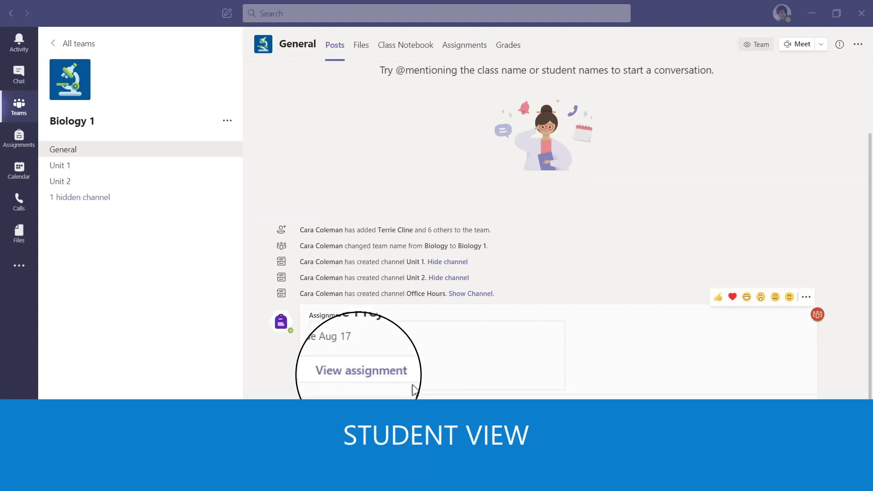
# As the student, review the Science project rubric and turn in Amazon Rainforest.docx
pyautogui.click(361, 371)
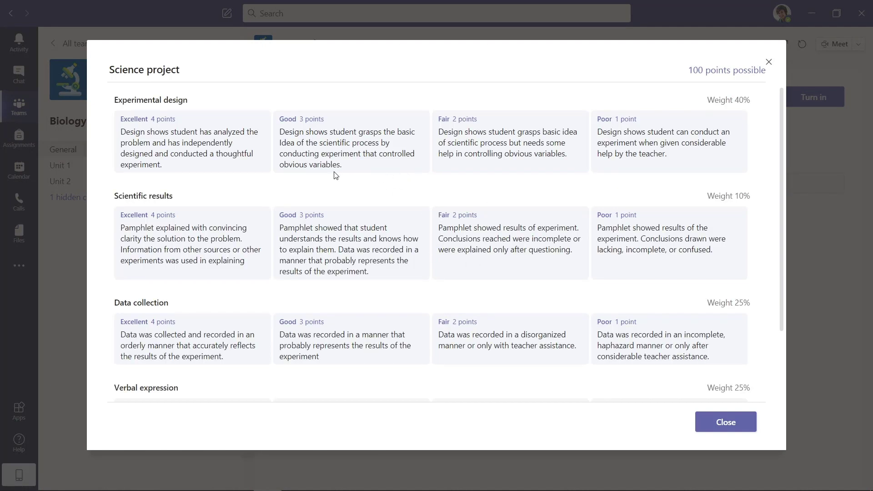
pyautogui.scroll(-3, 675, 167)
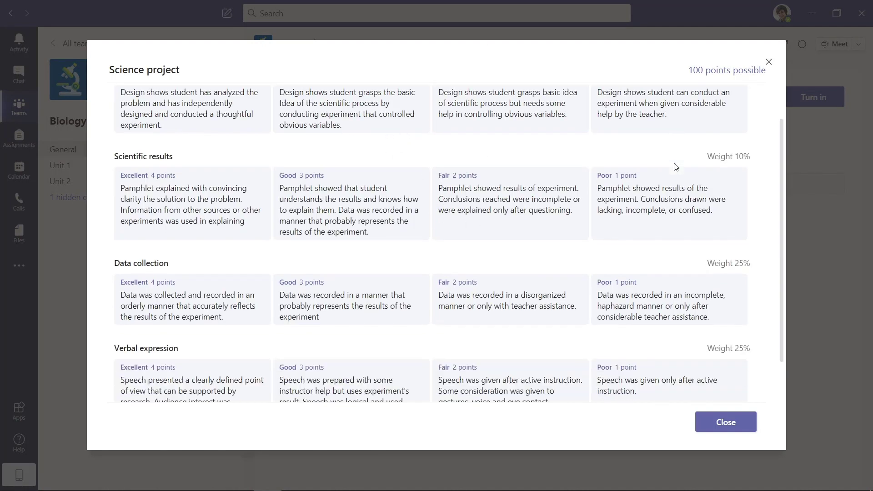
pyautogui.scroll(3, 675, 167)
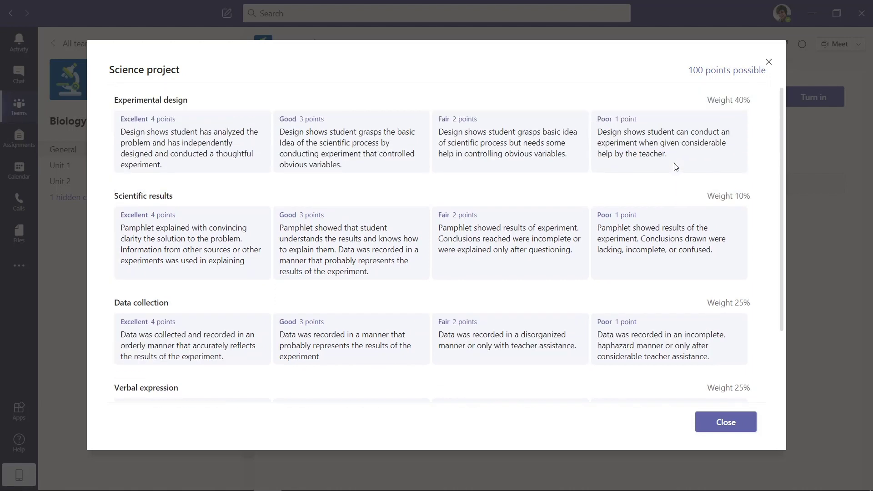
pyautogui.click(721, 423)
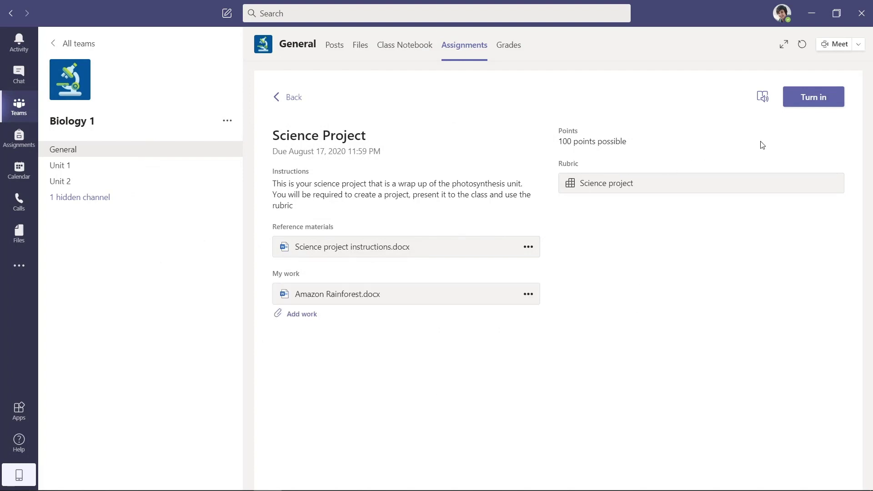
pyautogui.click(815, 102)
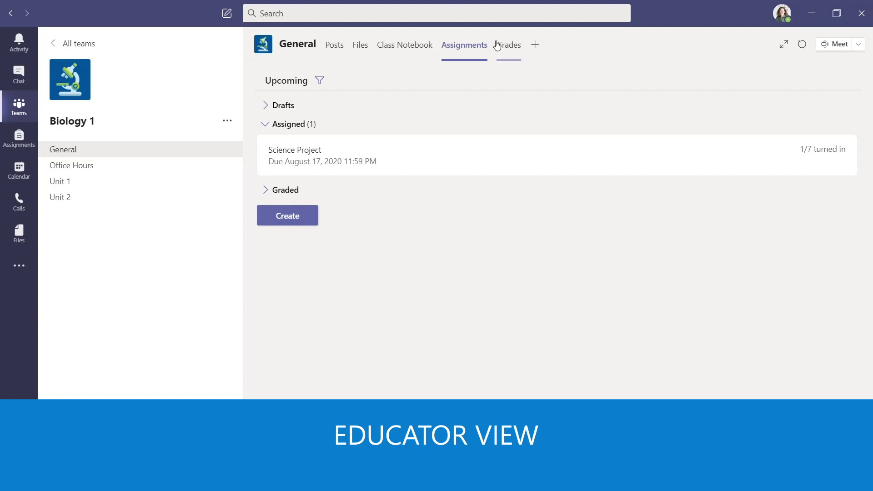
# Open the Science Project grading list and the turned-in Amazon Rainforest.docx submission
pyautogui.click(352, 157)
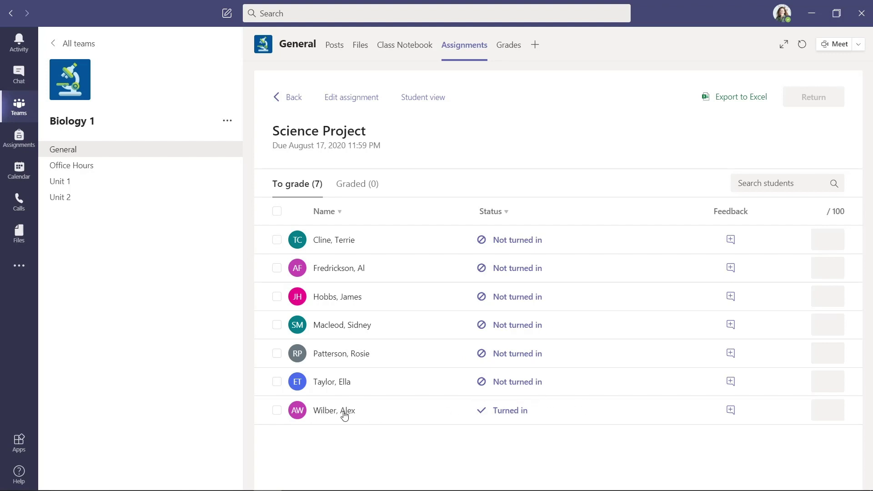
pyautogui.click(344, 414)
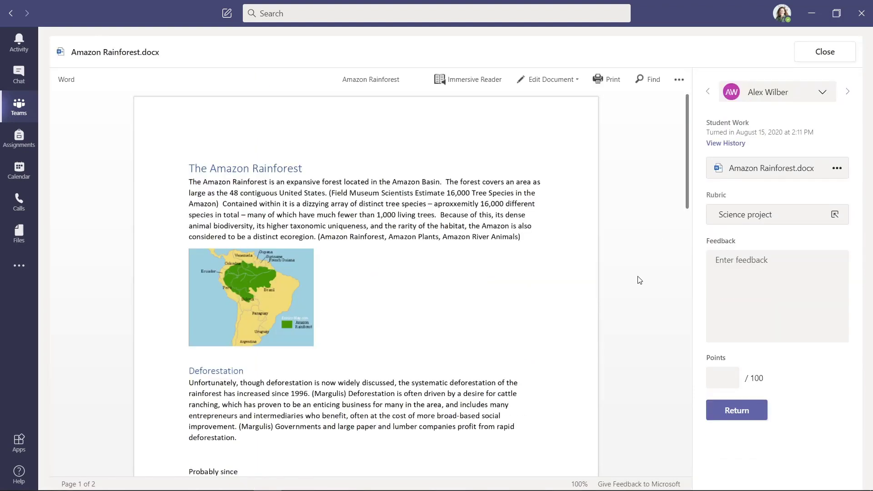
# Open the submission's rubric and rate Experimental design as Excellent
pyautogui.scroll(-5, 639, 280)
pyautogui.scroll(5, 627, 268)
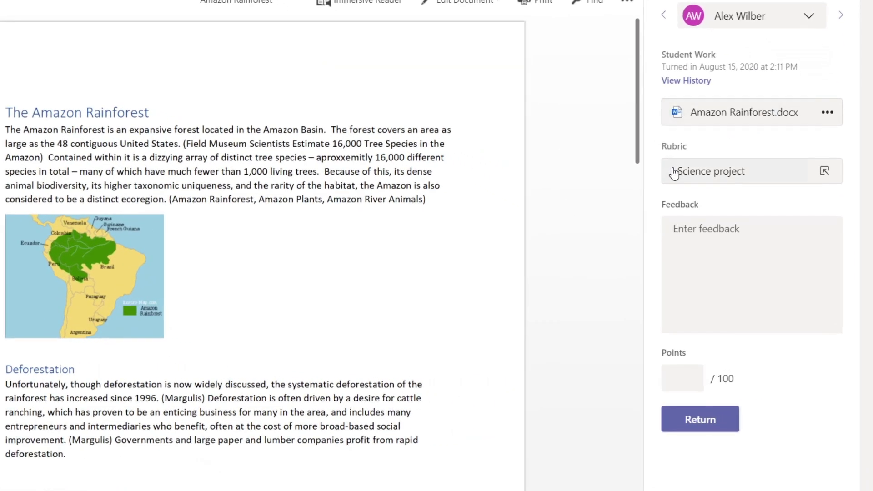
pyautogui.click(709, 173)
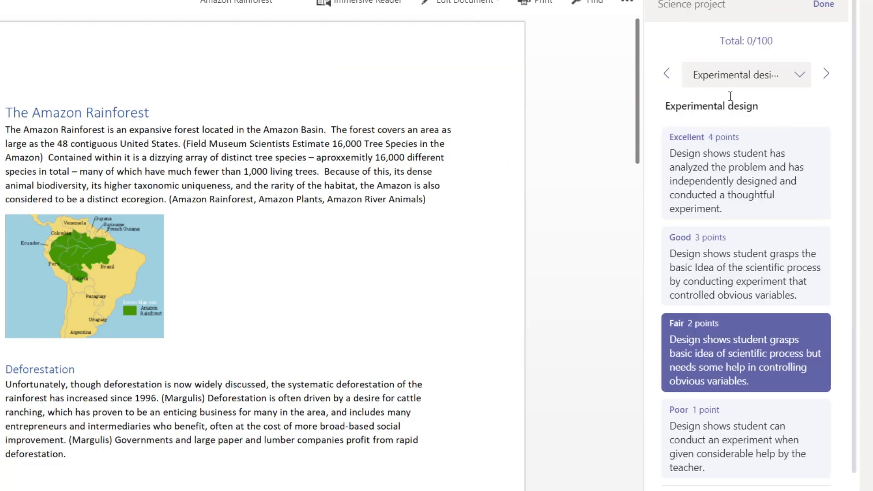
pyautogui.scroll(-2, 722, 227)
pyautogui.scroll(2, 724, 220)
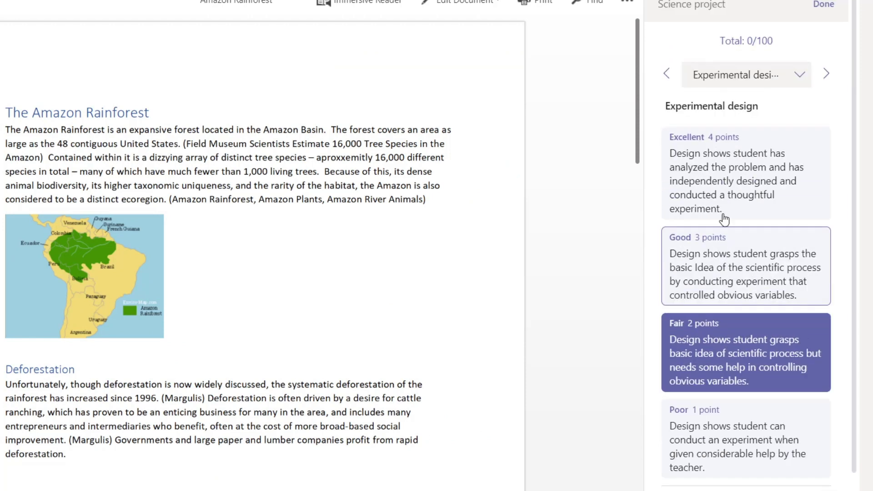
pyautogui.click(741, 178)
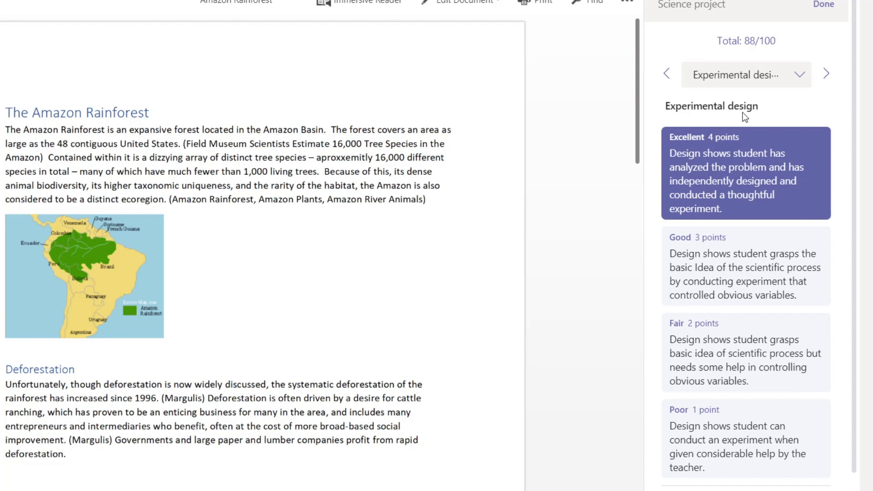
# Rate Scientific results as Good, then finish grading with an 85/100 total
pyautogui.click(755, 77)
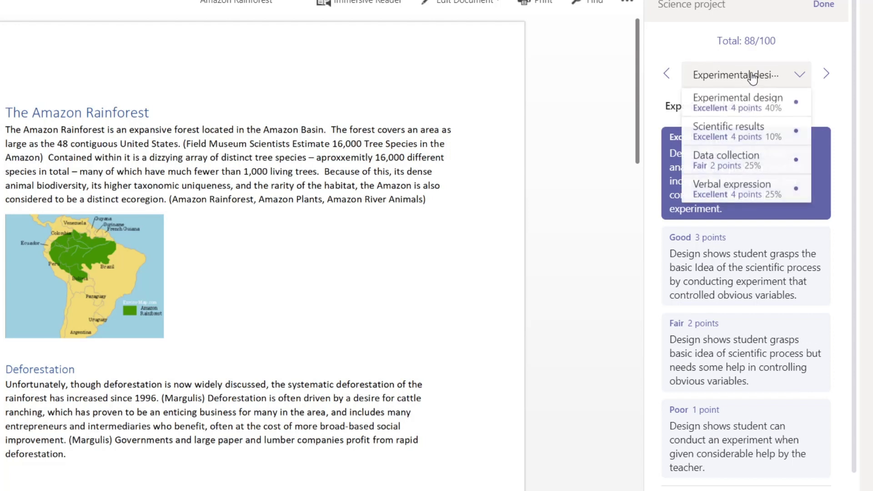
pyautogui.click(764, 136)
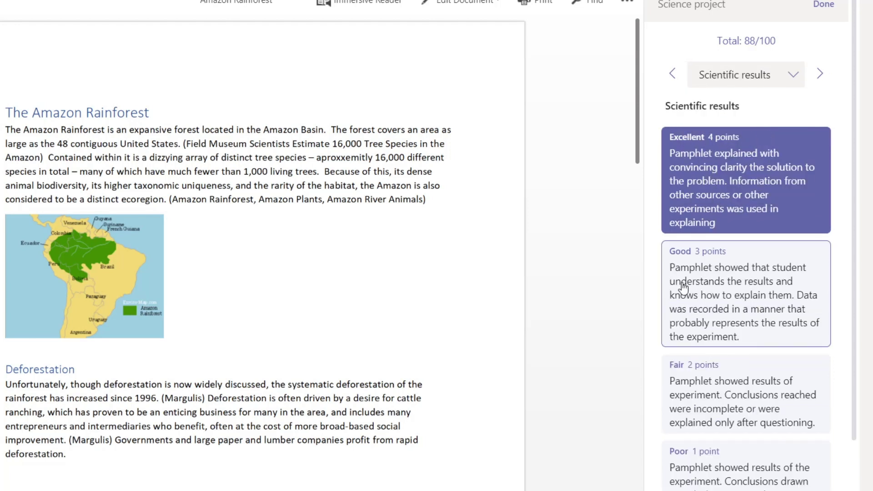
pyautogui.click(728, 269)
pyautogui.click(750, 76)
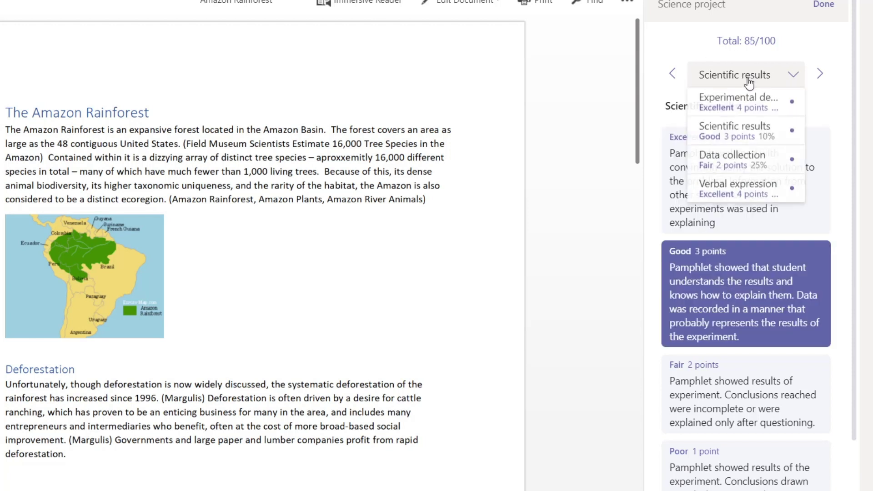
pyautogui.click(741, 212)
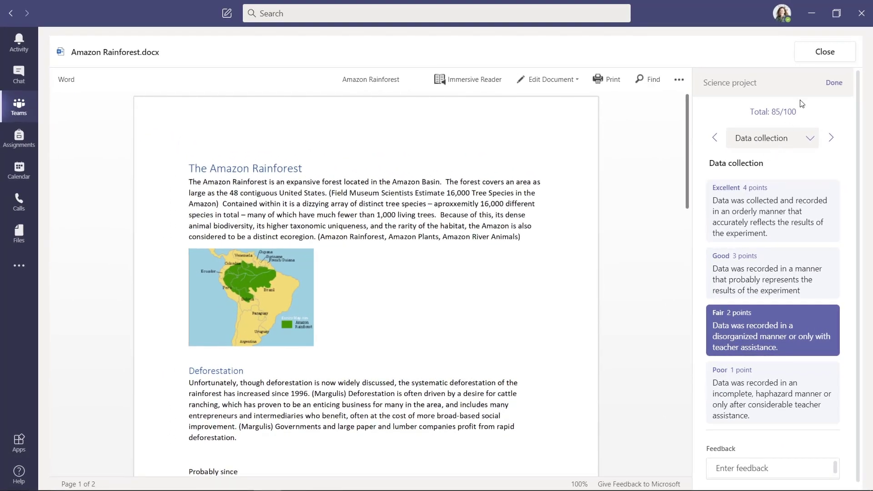
pyautogui.click(838, 89)
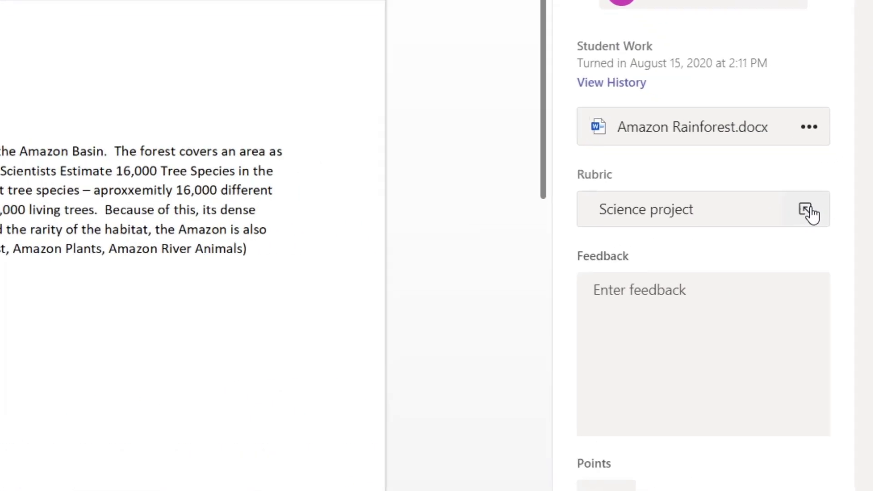
# In the full rubric, rate Scientific results Excellent, Data collection Good and Verbal expression Fair
pyautogui.click(806, 211)
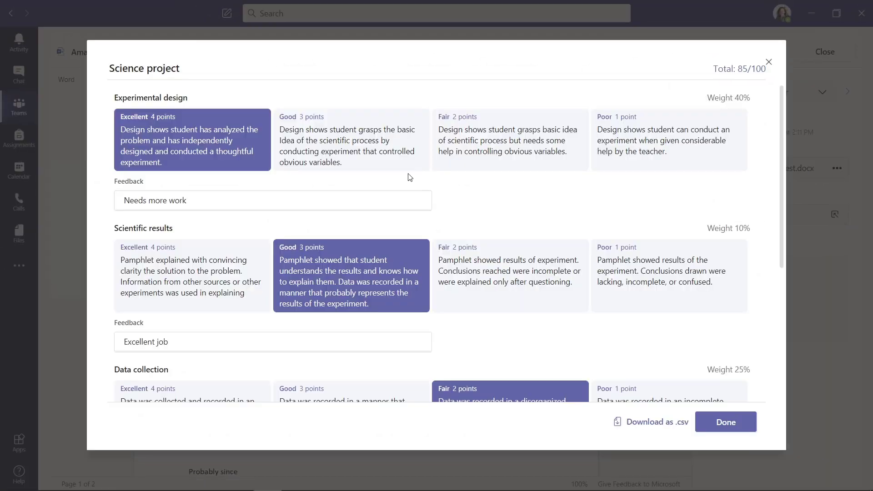
pyautogui.click(213, 283)
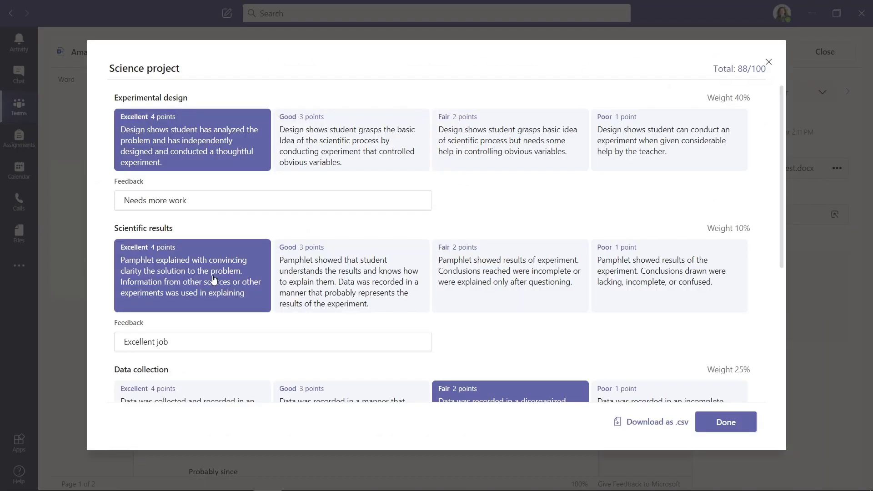
pyautogui.scroll(-2, 331, 326)
pyautogui.click(354, 345)
pyautogui.scroll(-3, 353, 345)
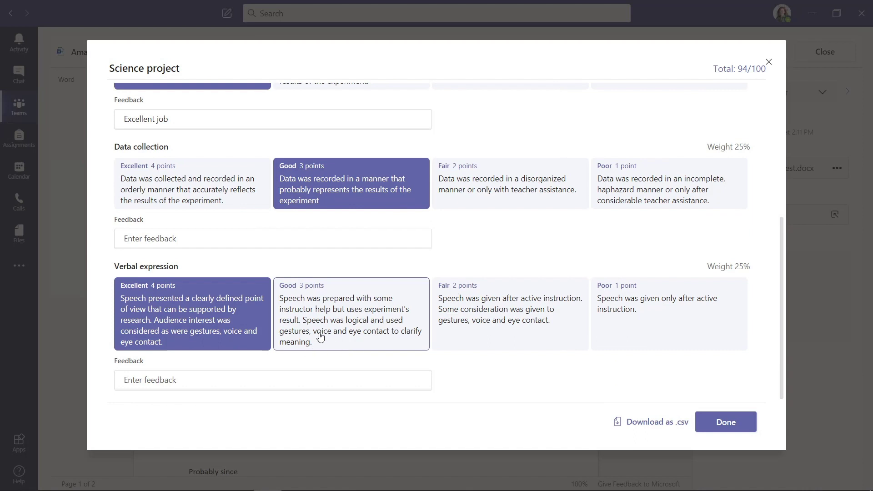
pyautogui.click(441, 312)
pyautogui.scroll(5, 311, 156)
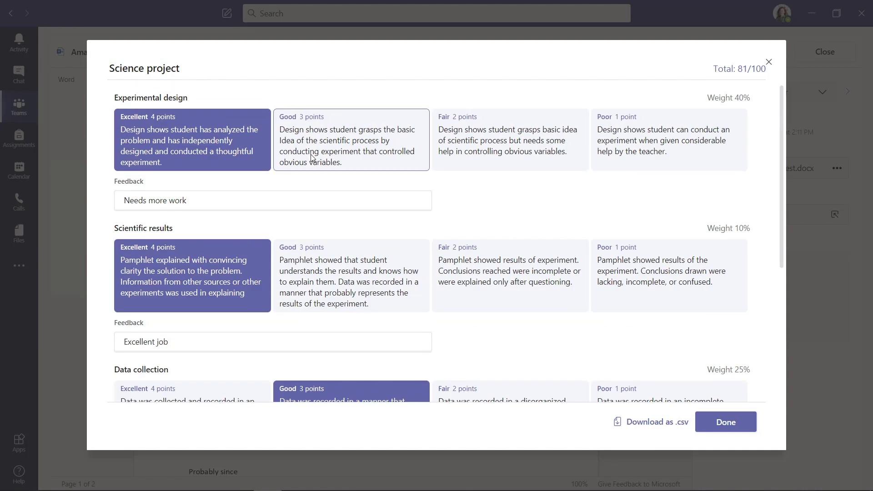
# Change the Experimental design feedback from 'Needs more work' to 'Excellent job' and finish the rubric at 81/100
pyautogui.tripleClick(207, 205)
pyautogui.press('BackSpace')
pyautogui.write('Excellent job')
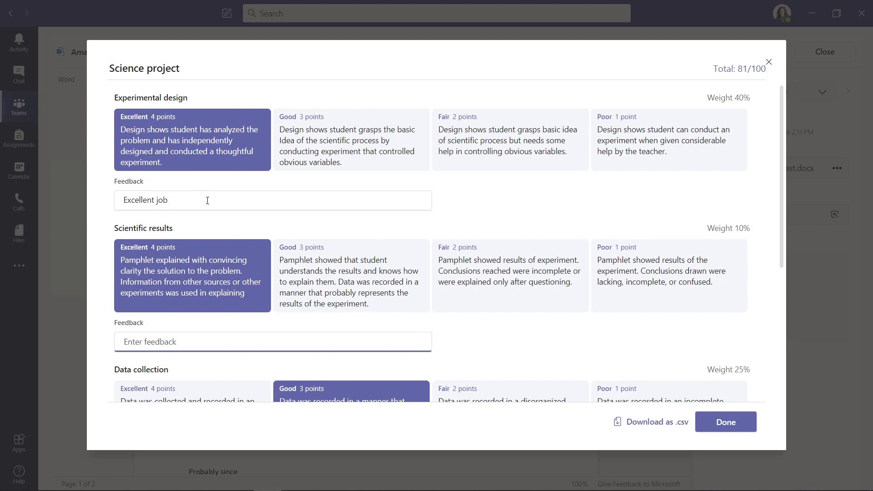
pyautogui.scroll(-3, 619, 364)
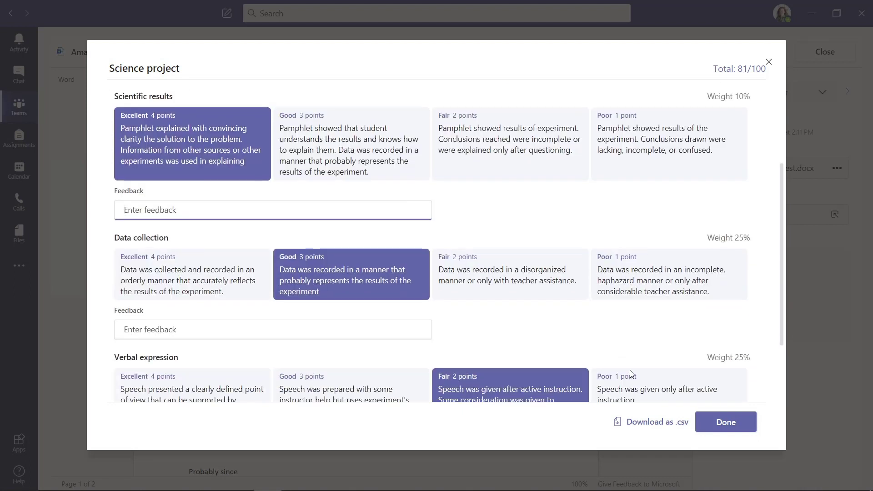
pyautogui.click(726, 422)
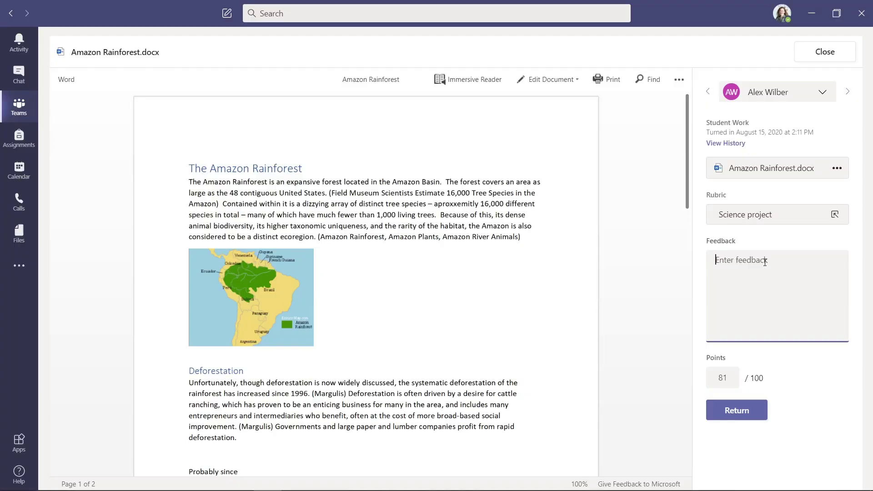
# Add the feedback 'I really liked how your science project went' and return the 81-point work
pyautogui.write('I really liked how your science project went')
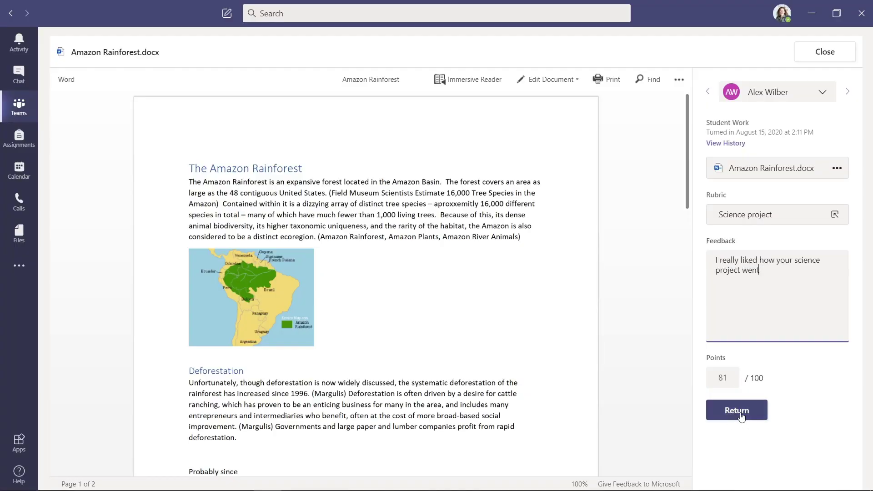
pyautogui.click(741, 416)
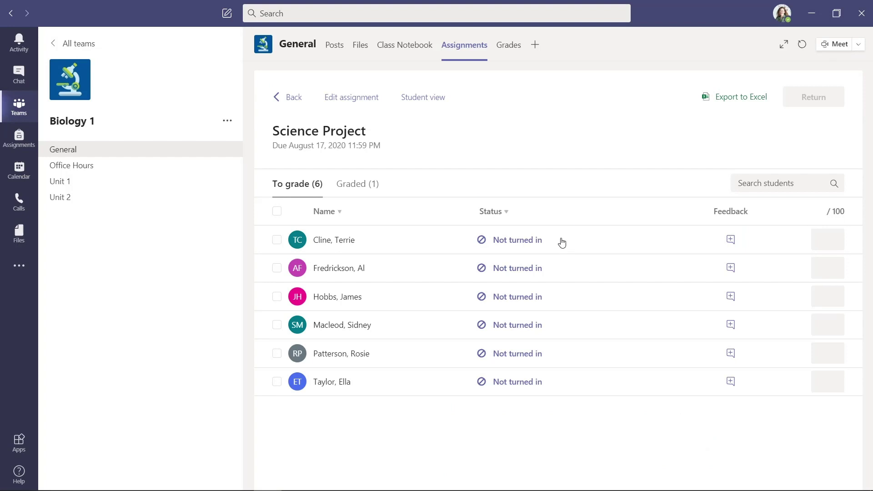